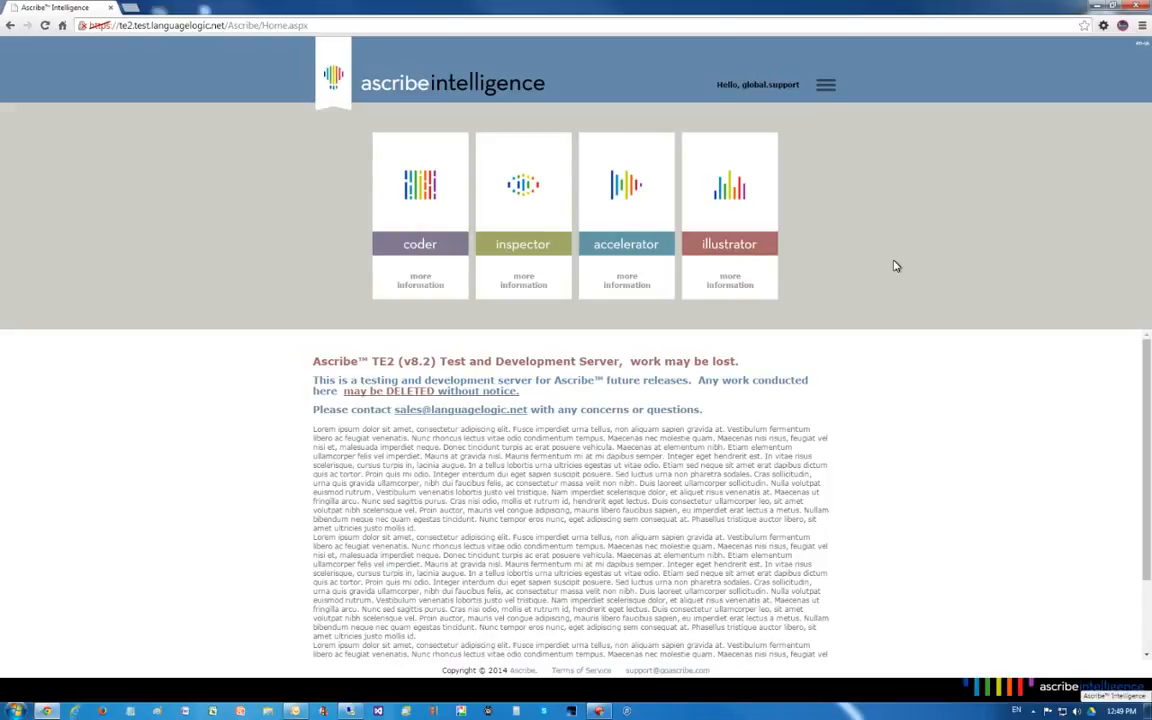
- Open the Demo1 illustration of the XYZ Juice Drink Study in Illustrator
{"action": "left_click", "coordinate": [728, 188]}
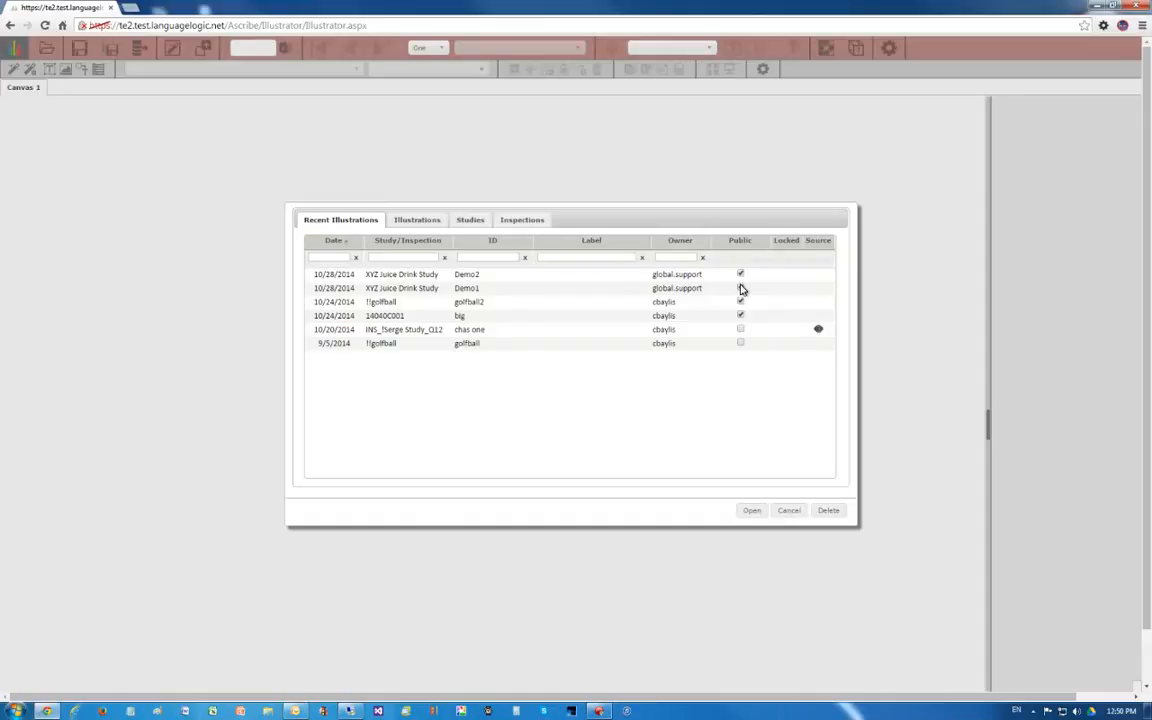
{"action": "double_click", "coordinate": [342, 288]}
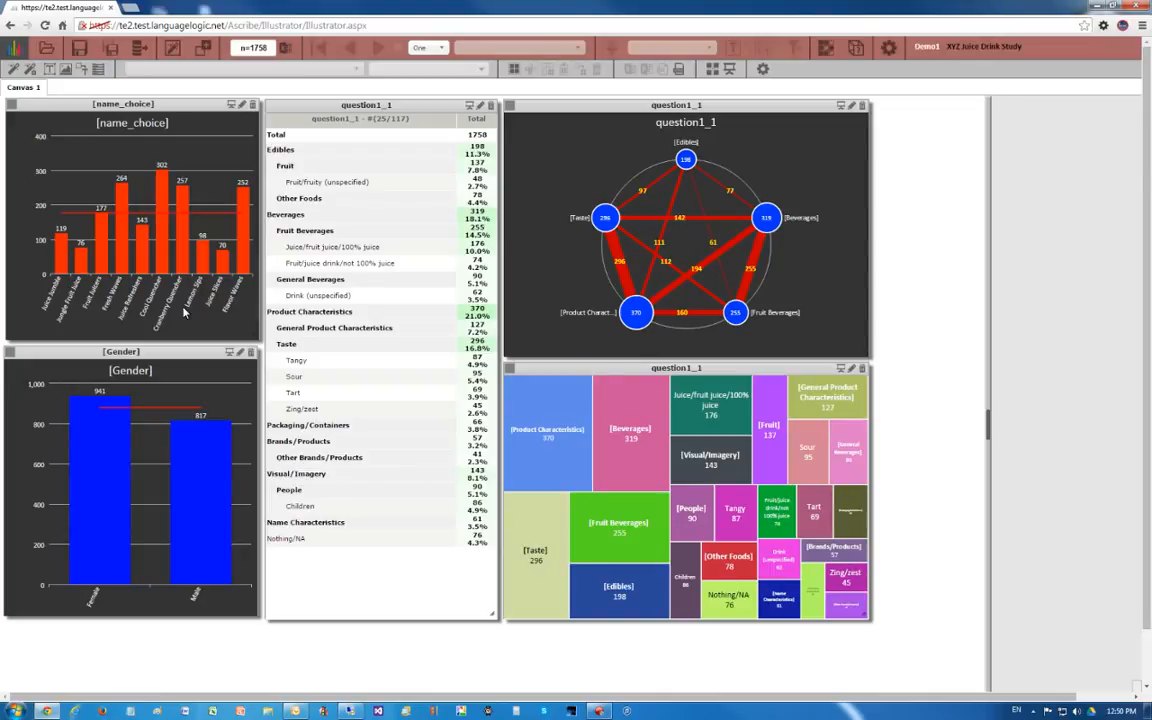
- Filter the illustration to Juice Jumble from the name_choice chart, and clear the filter again
{"action": "mouse_move", "coordinate": [61, 257]}
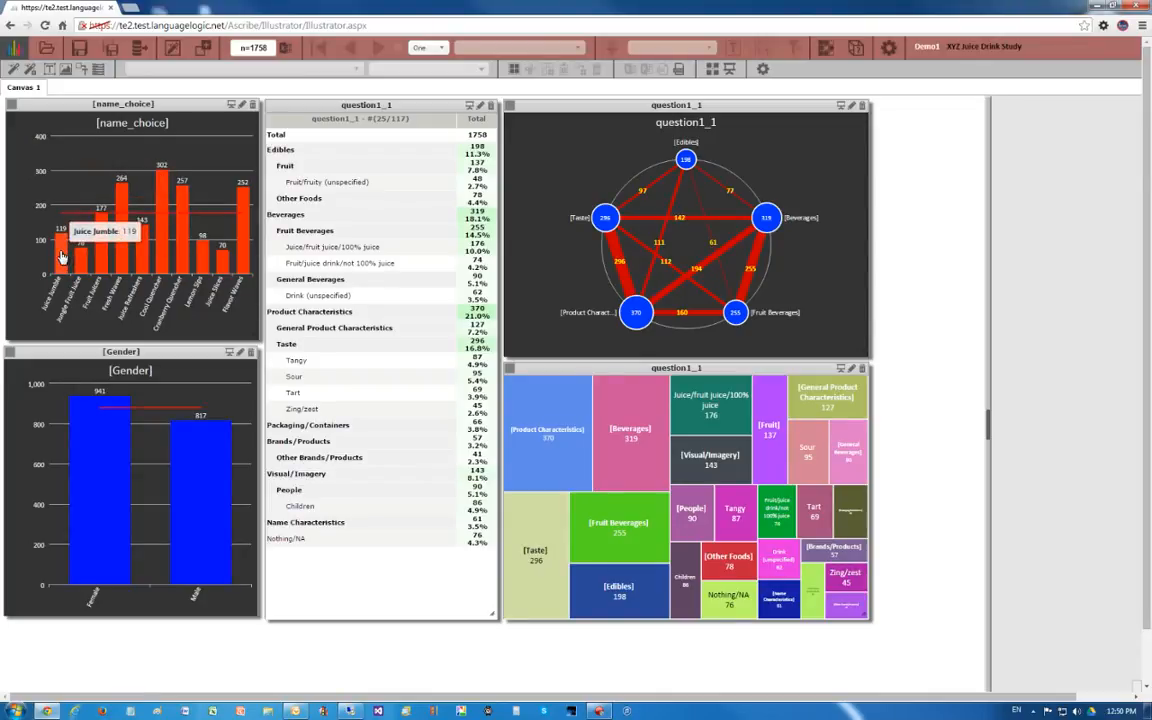
{"action": "left_click", "coordinate": [60, 256]}
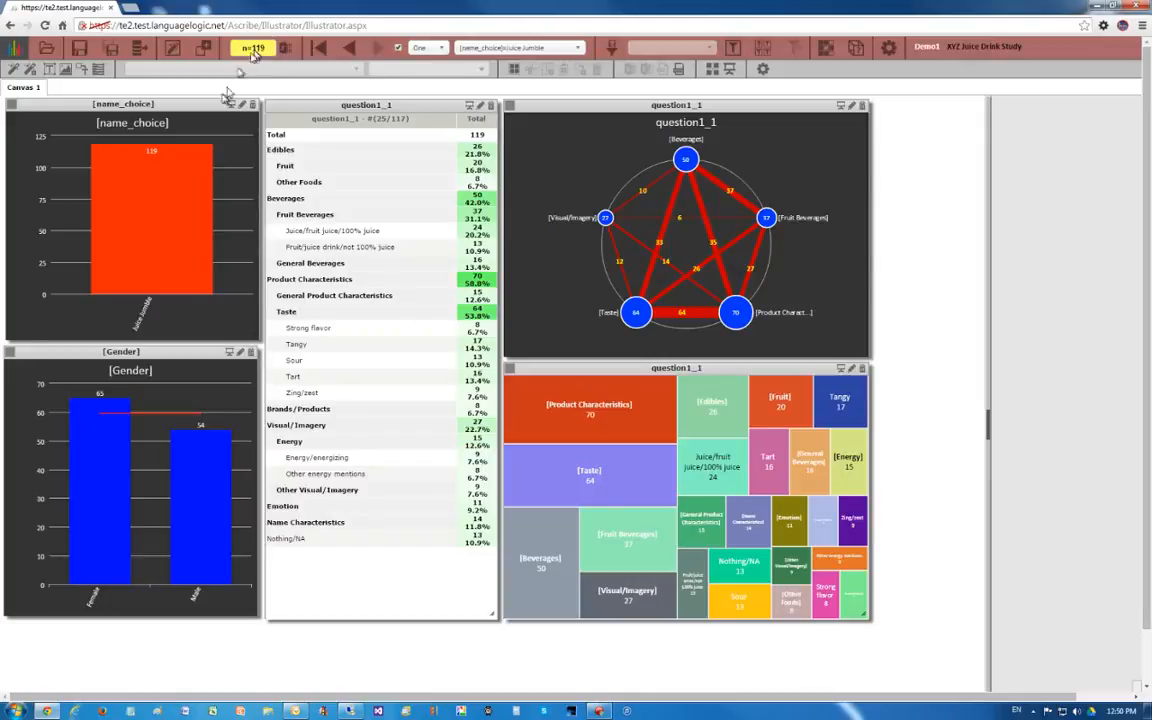
{"action": "mouse_move", "coordinate": [174, 200]}
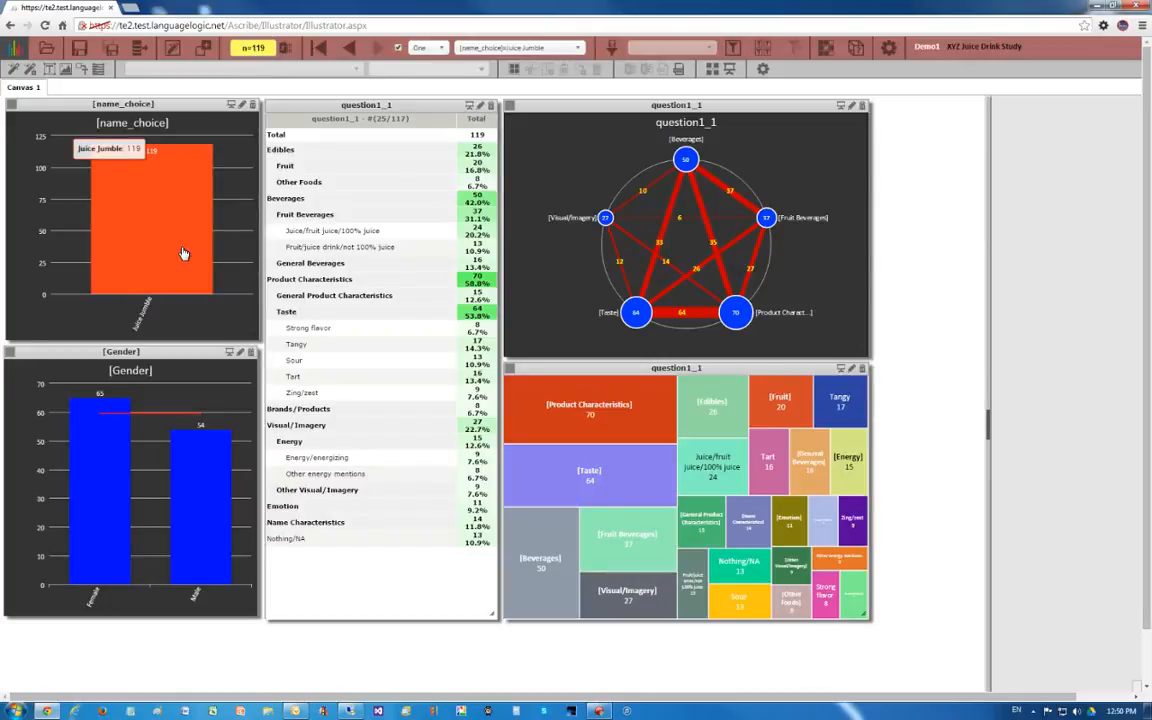
{"action": "left_click", "coordinate": [184, 254]}
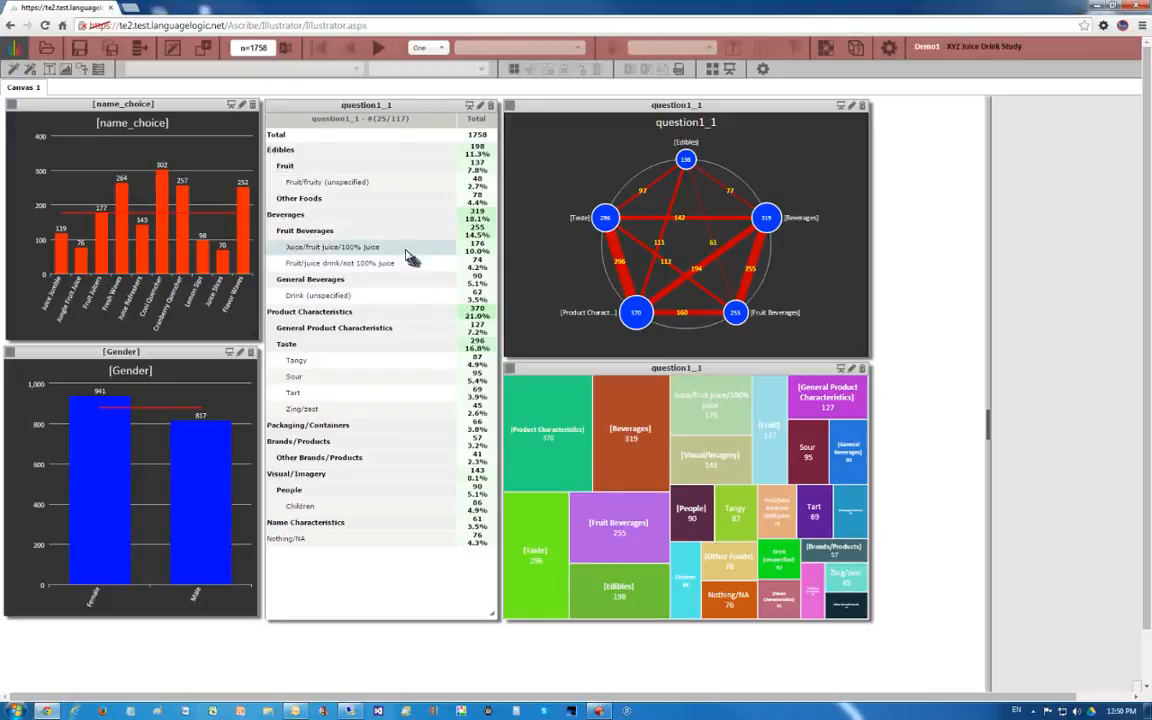
{"action": "mouse_move", "coordinate": [65, 267]}
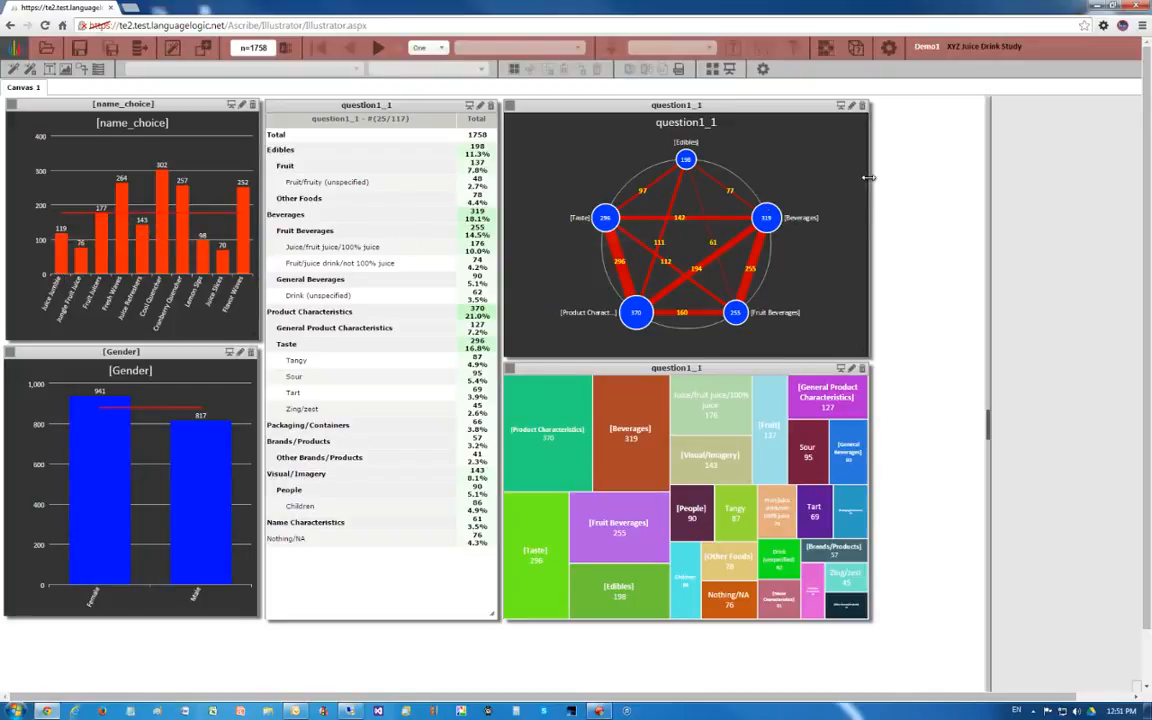
- Generate illustration links for all codes, using name_choice as the distribution question
{"action": "left_click", "coordinate": [890, 48]}
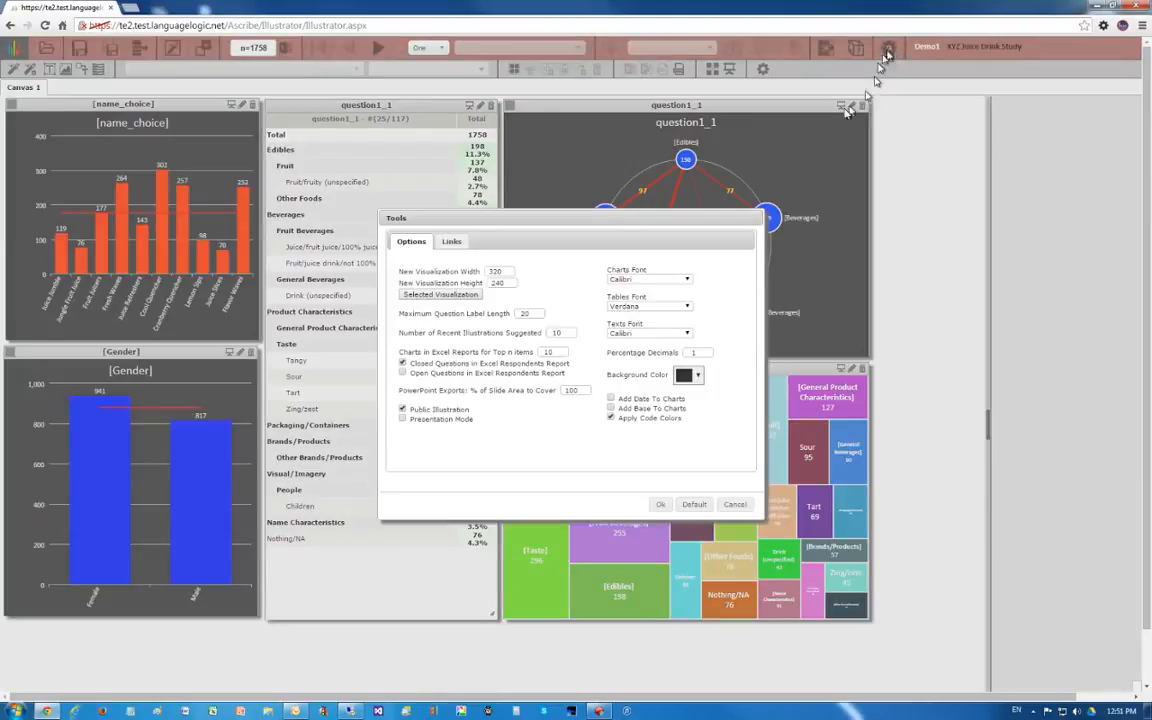
{"action": "left_click", "coordinate": [452, 244]}
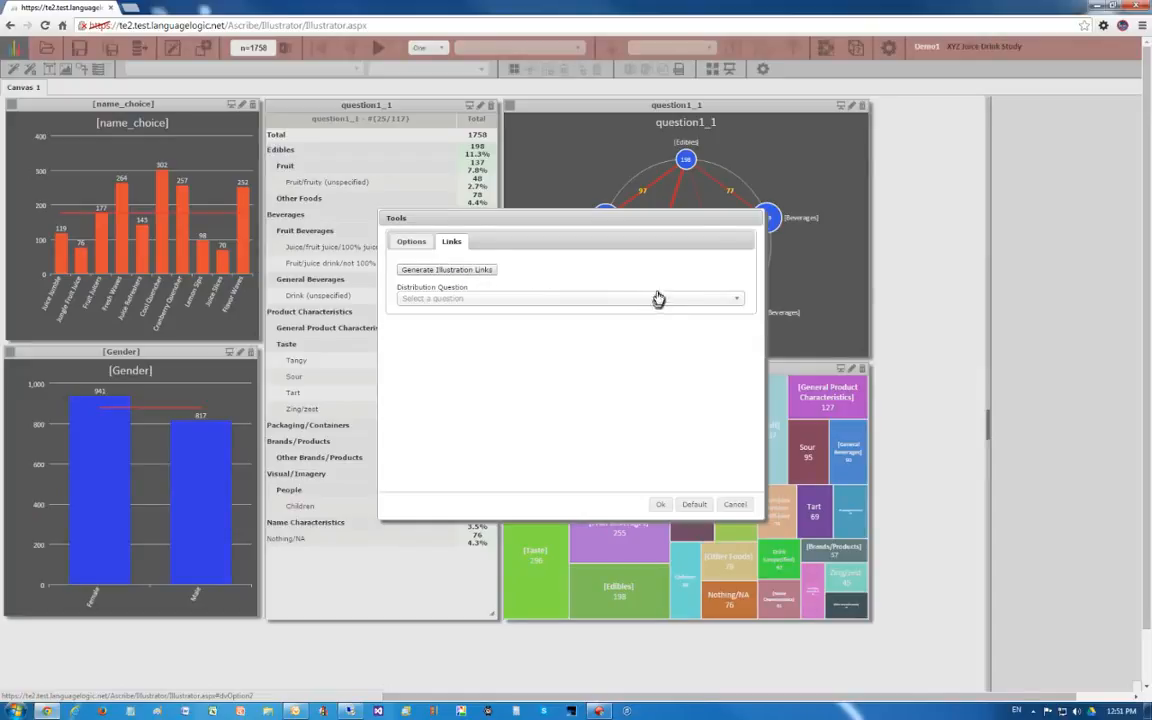
{"action": "left_click", "coordinate": [734, 300]}
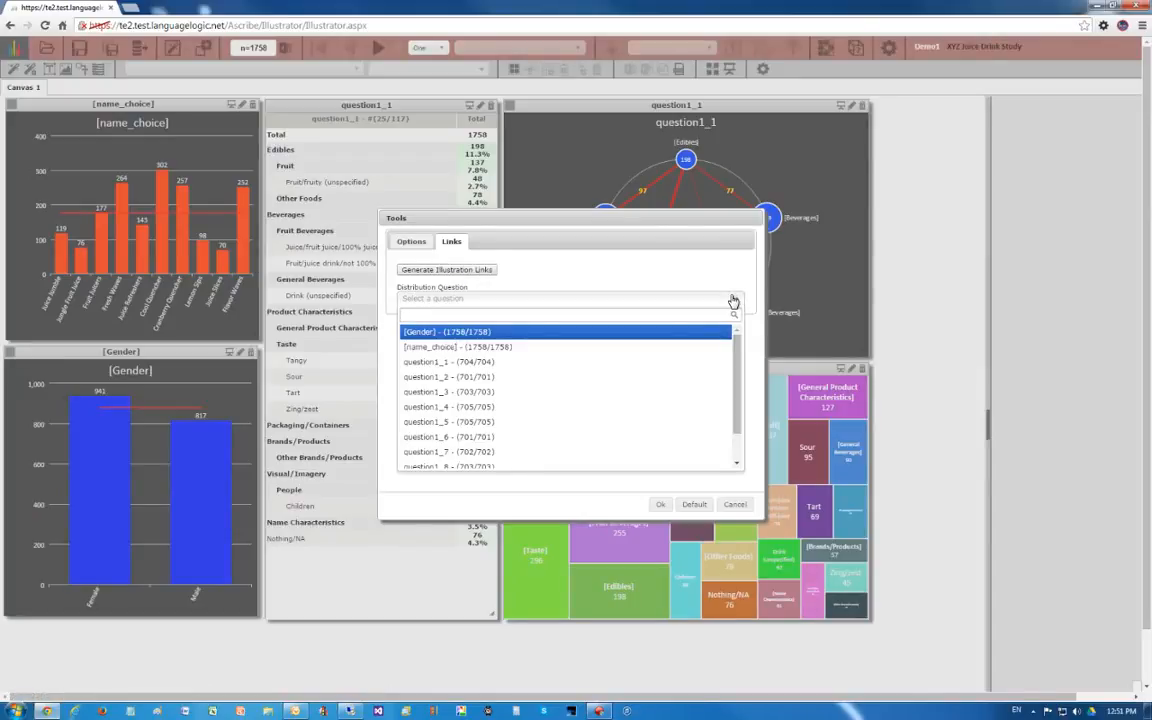
{"action": "left_click", "coordinate": [432, 350]}
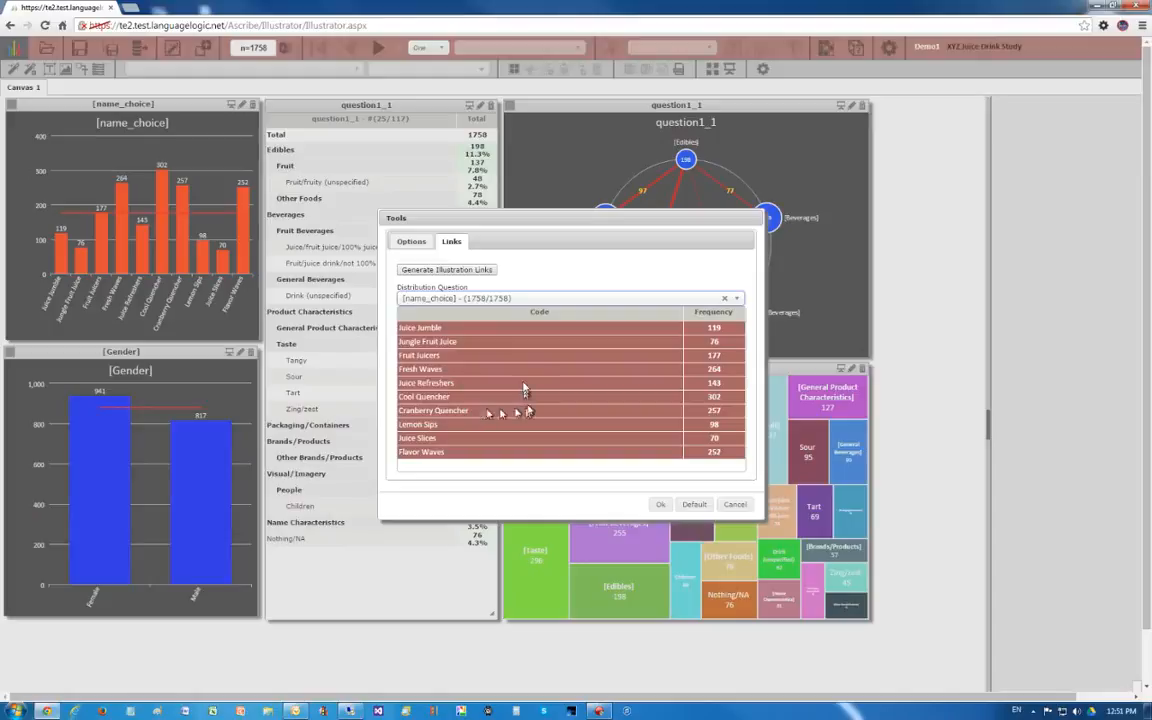
{"action": "left_click", "coordinate": [440, 271]}
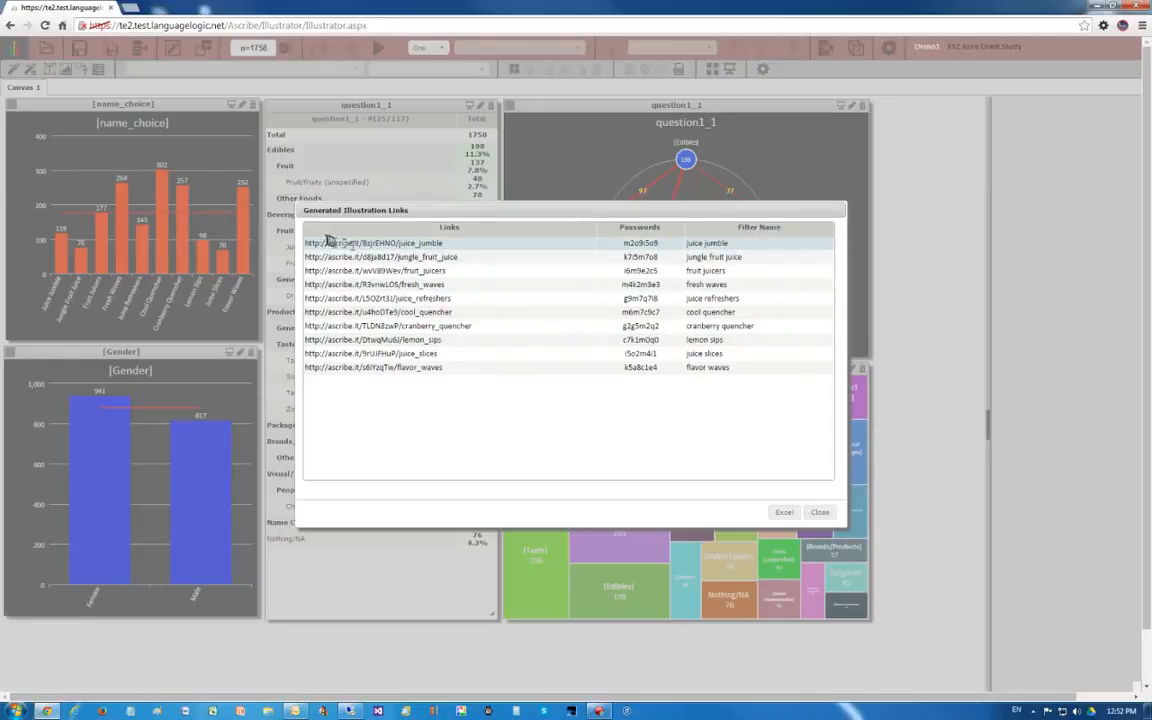
- Export the generated illustration links to Excel and open the downloaded Demo1_Links (1).xlsx workbook
{"action": "left_click_drag", "start_coordinate": [306, 243], "coordinate": [480, 365]}
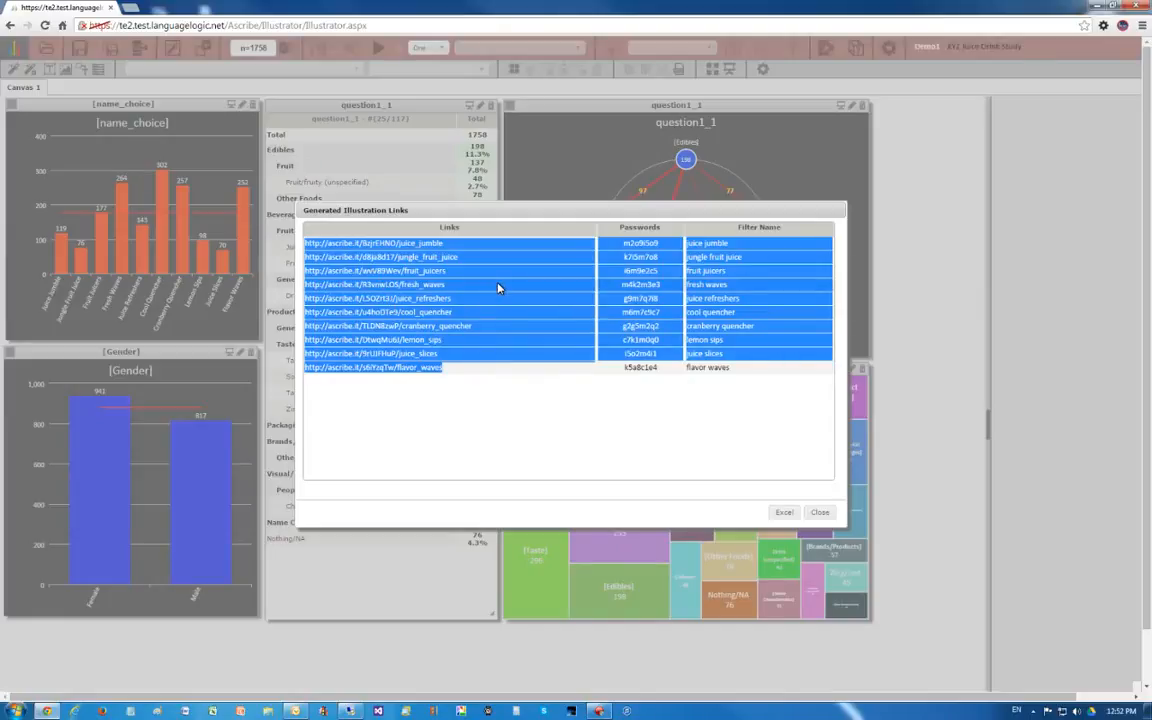
{"action": "left_click", "coordinate": [784, 514]}
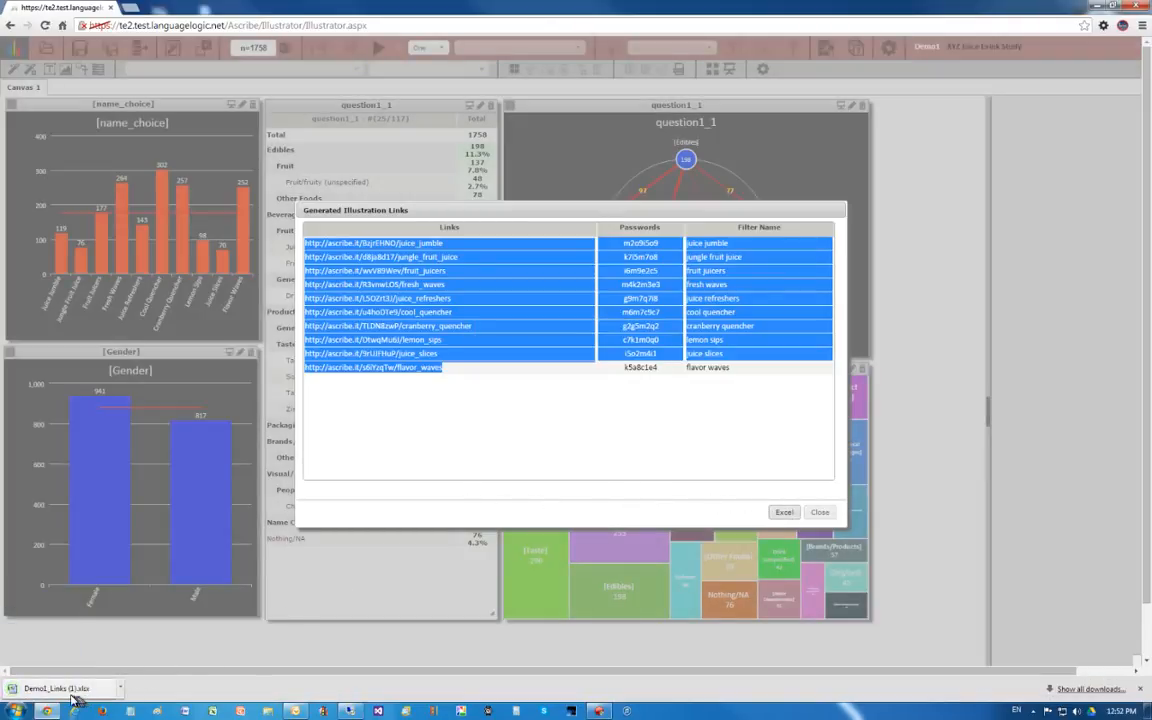
{"action": "left_click", "coordinate": [72, 692]}
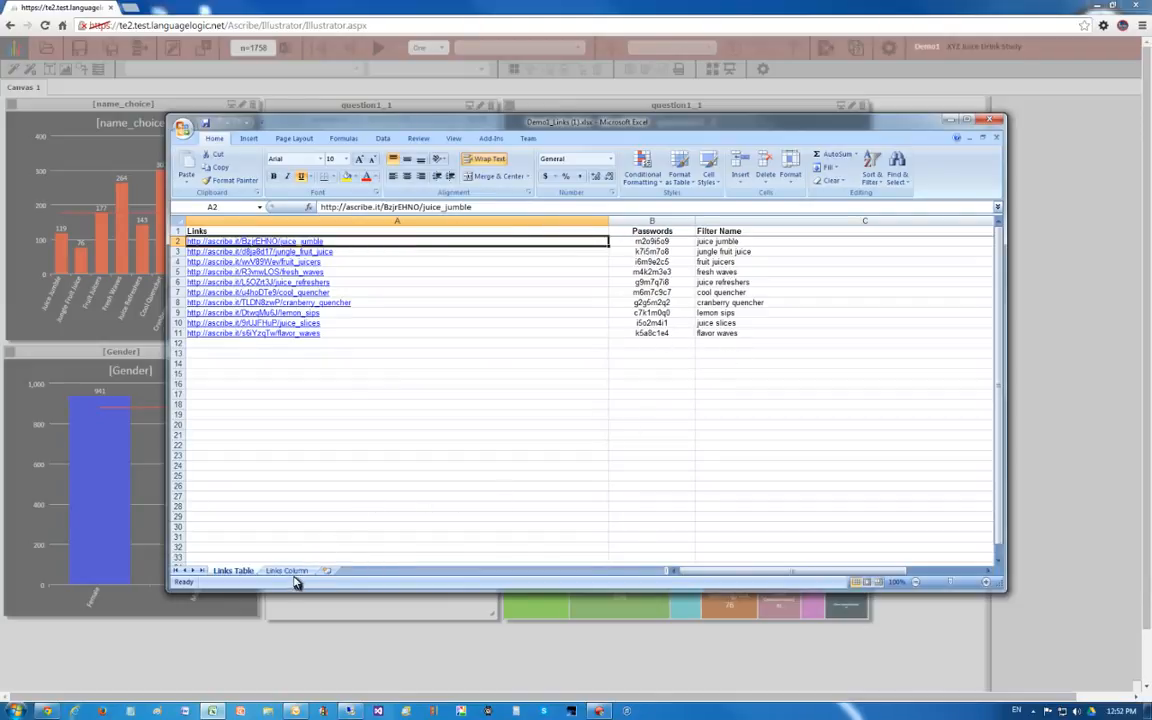
- Review the filter names, links and passwords on the Links Column sheet
{"action": "left_click", "coordinate": [288, 570]}
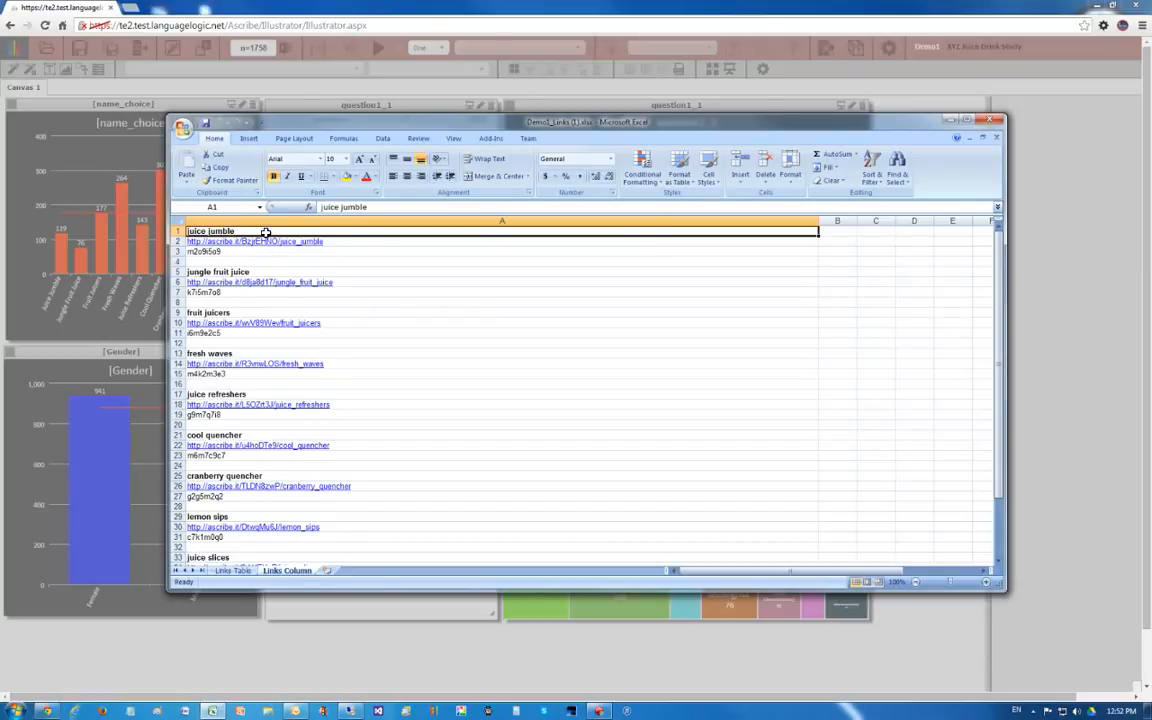
{"action": "left_click_drag", "start_coordinate": [268, 235], "coordinate": [303, 445]}
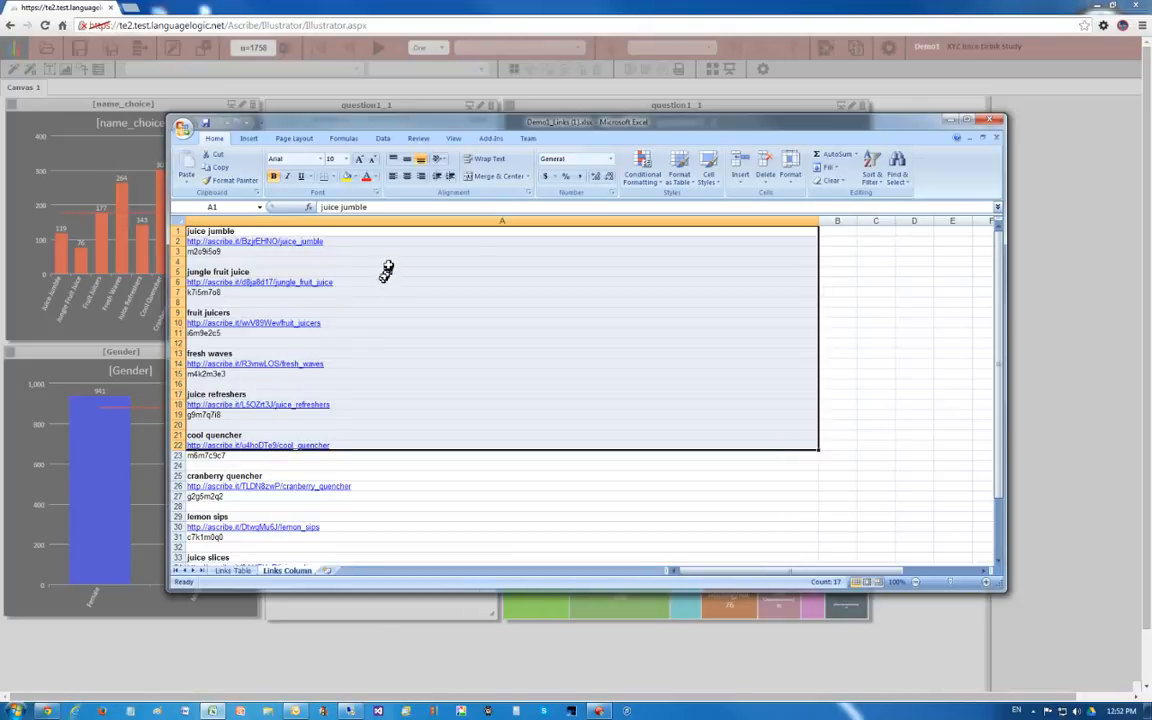
{"action": "left_click", "coordinate": [395, 262]}
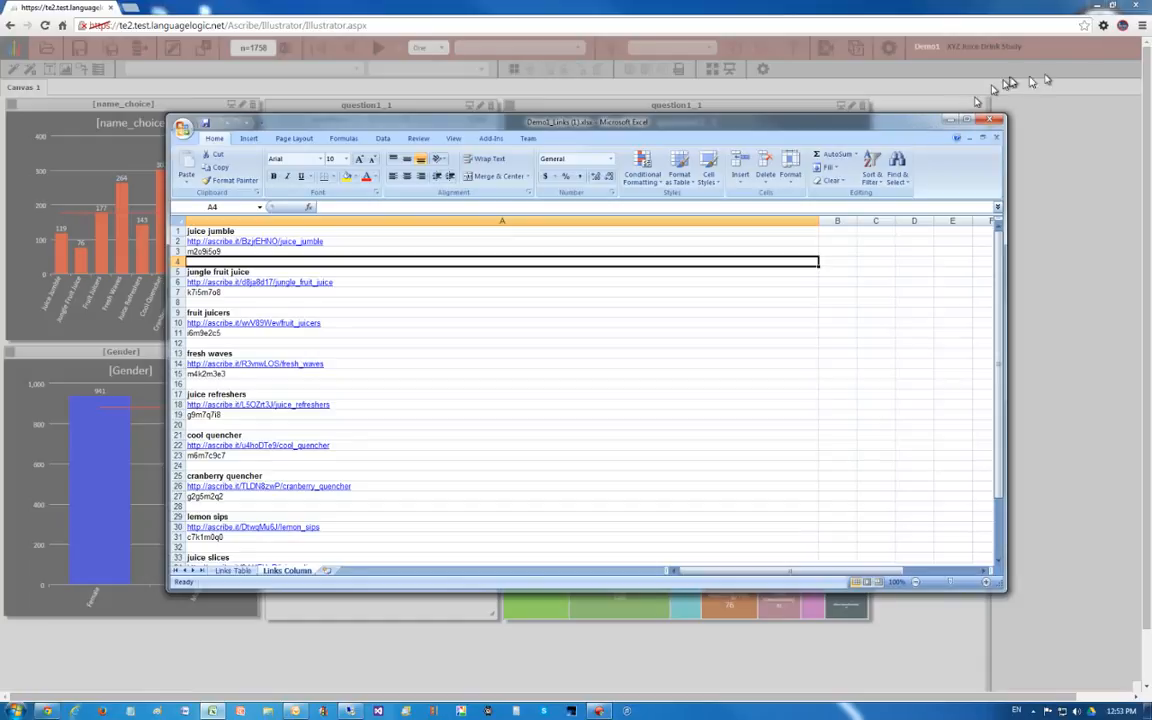
- Close the browser window and move the workbook window higher on the desktop
{"action": "left_click", "coordinate": [1136, 10]}
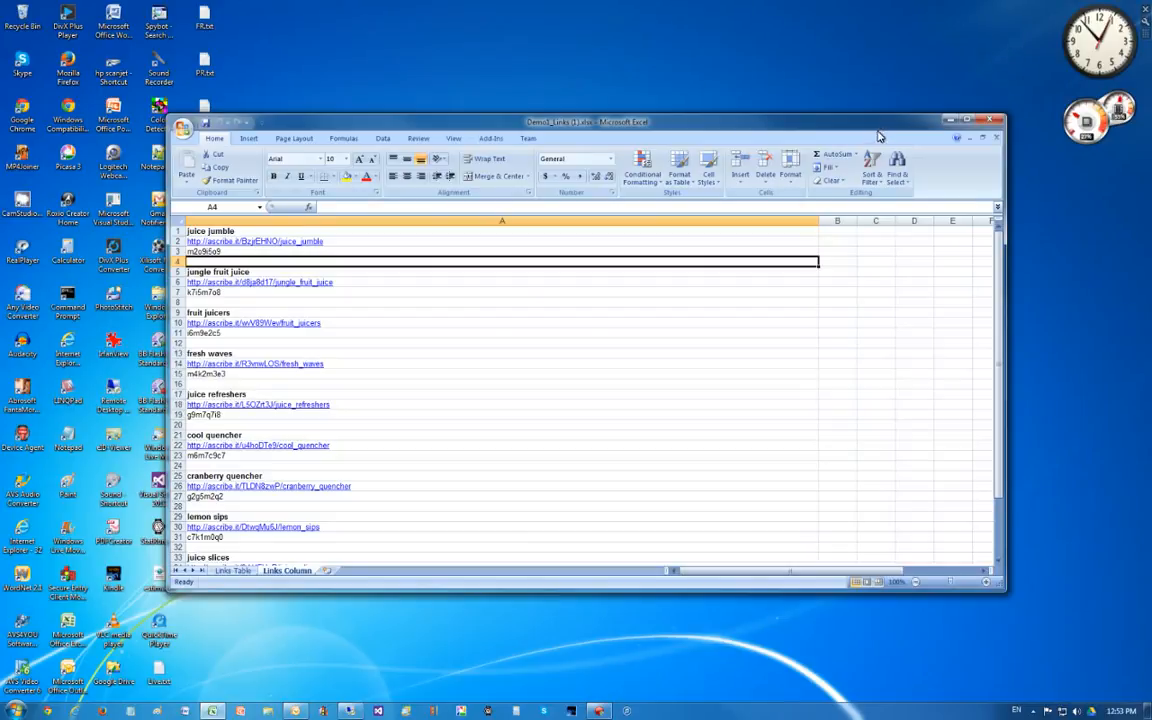
{"action": "left_click_drag", "start_coordinate": [882, 125], "coordinate": [884, 89]}
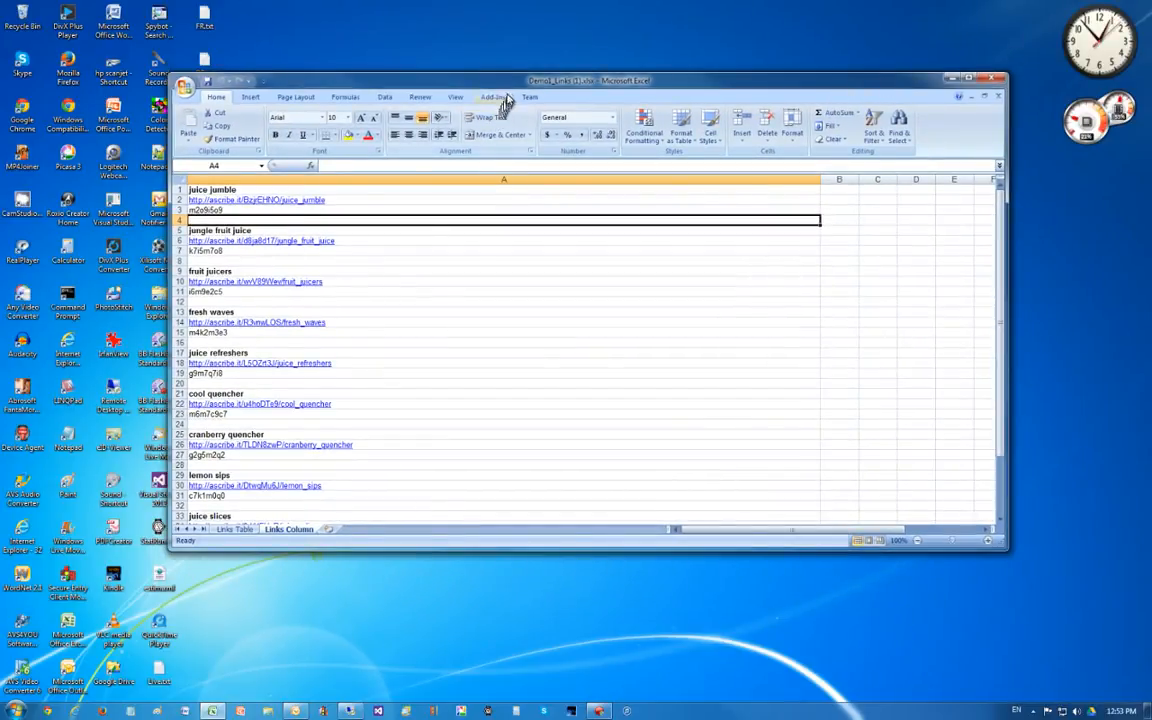
{"action": "left_click_drag", "start_coordinate": [516, 84], "coordinate": [526, 87]}
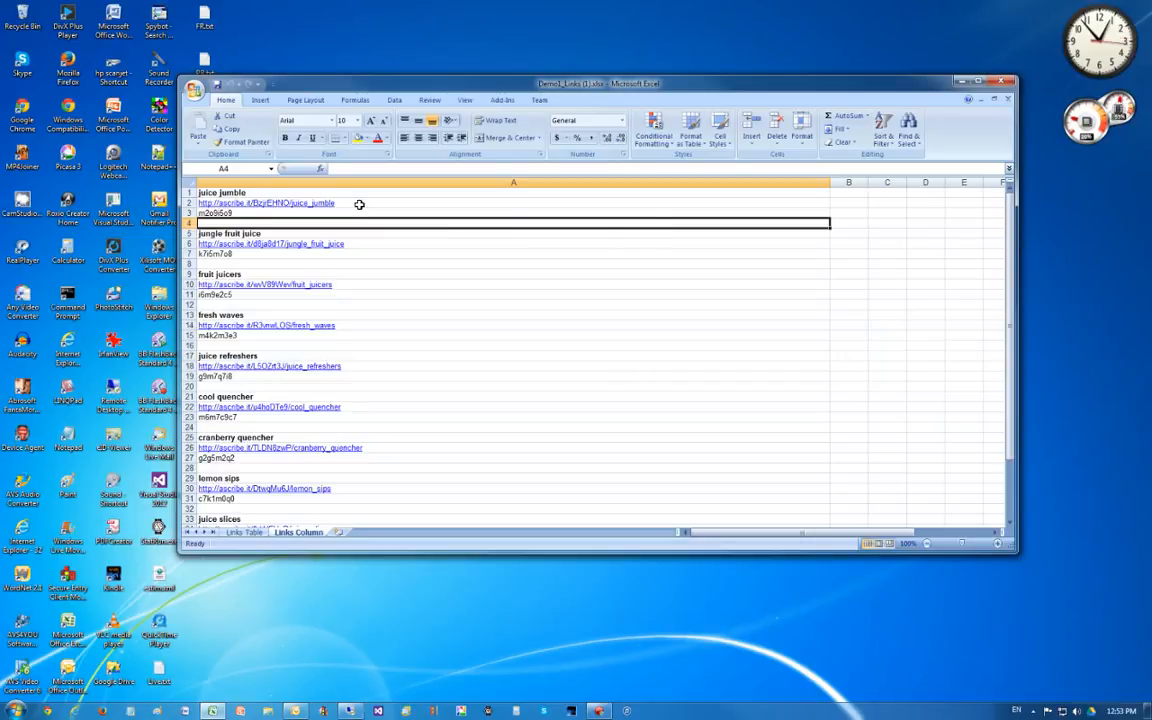
- Open the juice jumble link in cell A2 and accept the security alert
{"action": "left_click", "coordinate": [263, 204]}
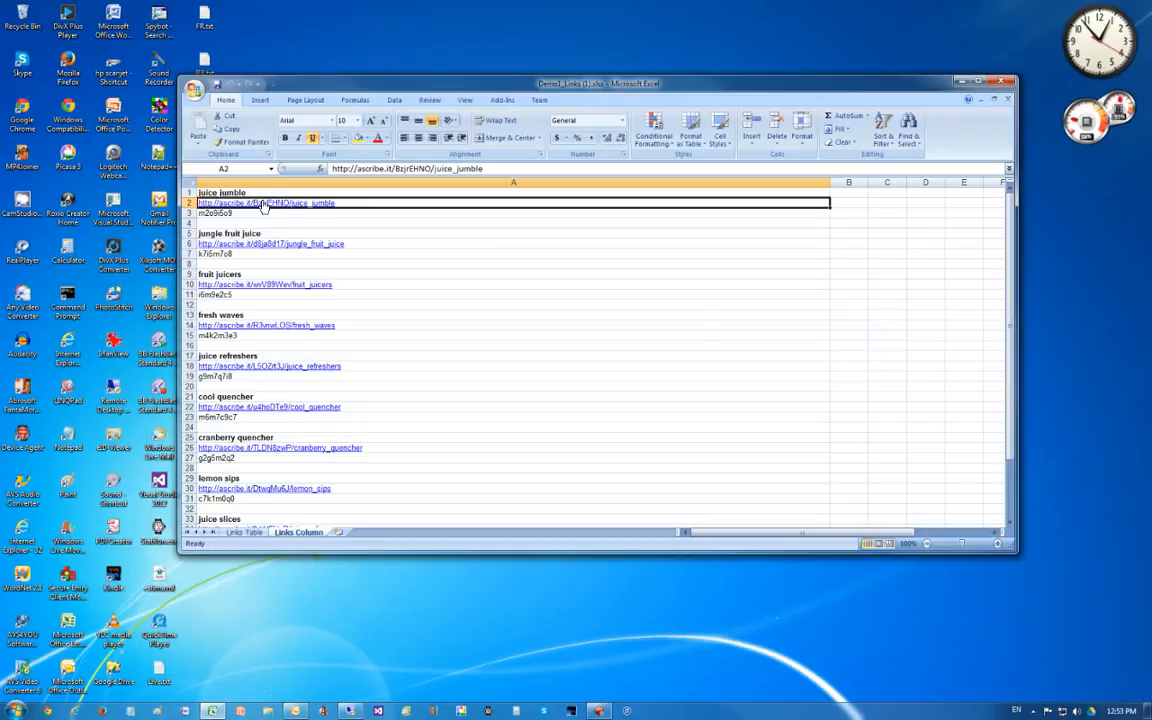
{"action": "left_click", "coordinate": [553, 376]}
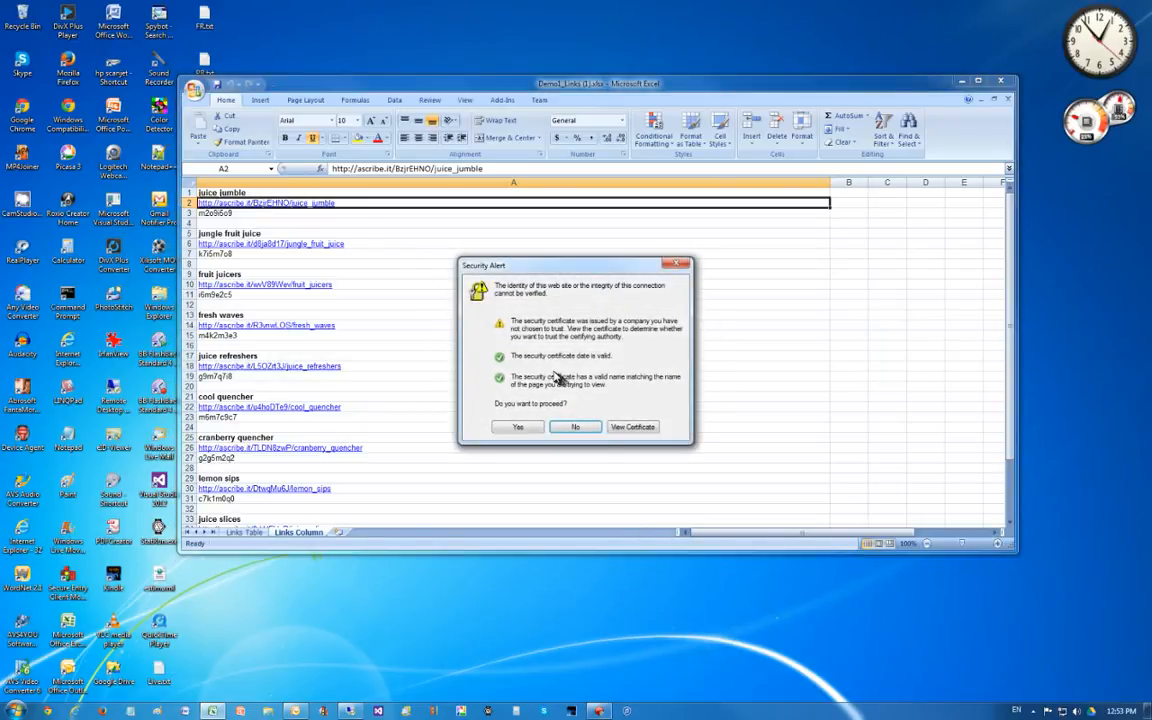
{"action": "left_click", "coordinate": [527, 429]}
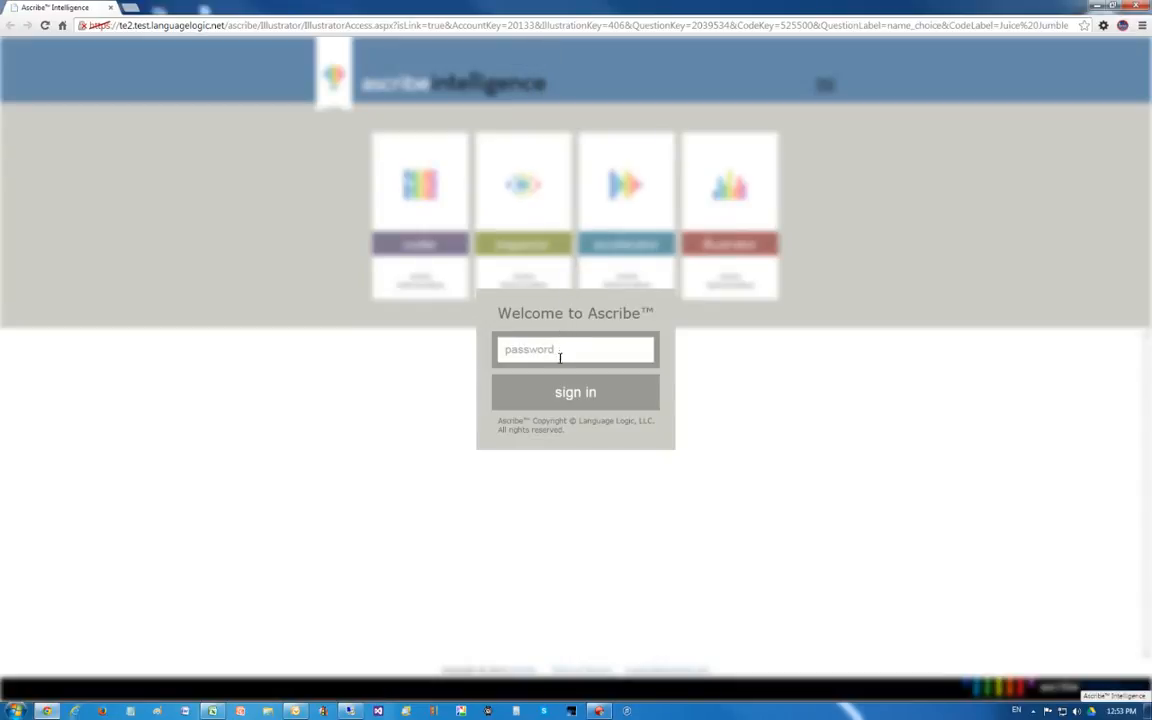
{"action": "left_click", "coordinate": [216, 711]}
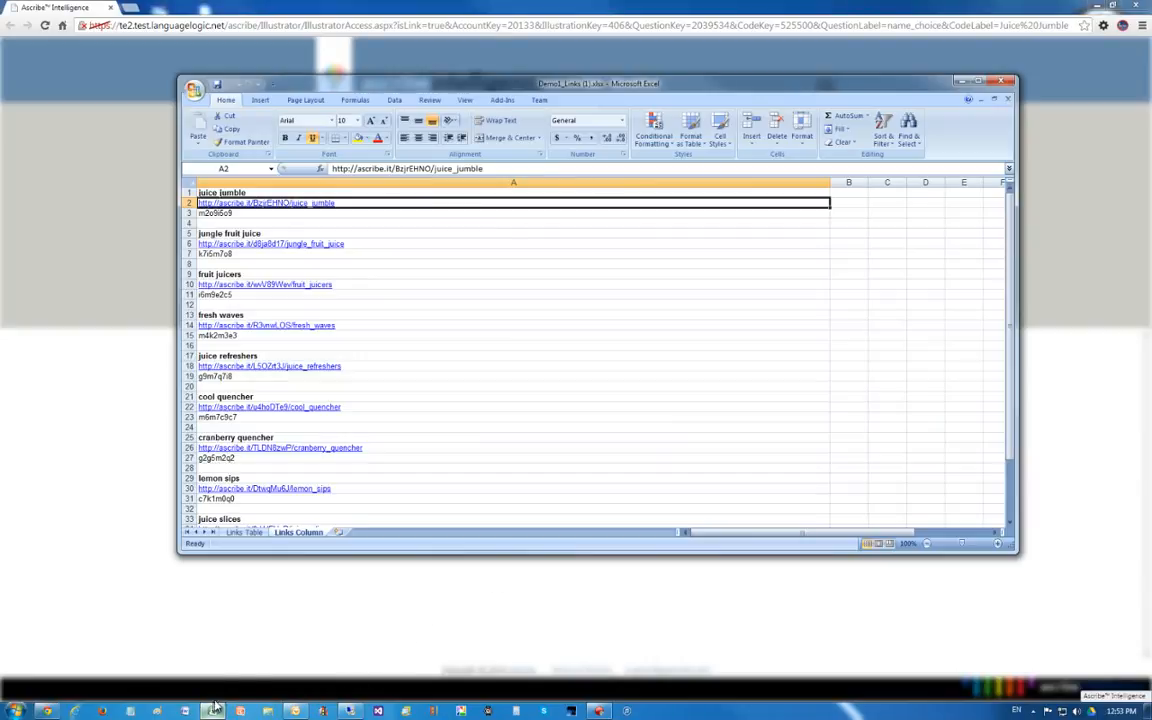
{"action": "left_click", "coordinate": [231, 214]}
{"action": "right_click", "coordinate": [232, 215]}
{"action": "left_click", "coordinate": [257, 235]}
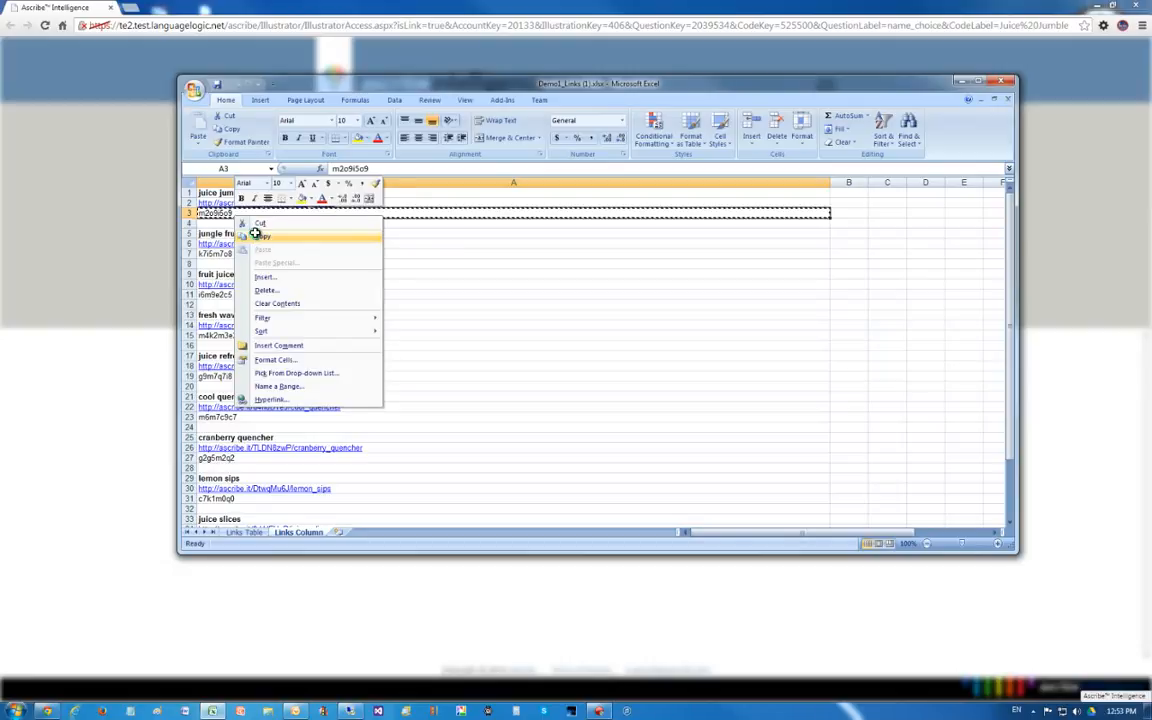
{"action": "left_click", "coordinate": [961, 85]}
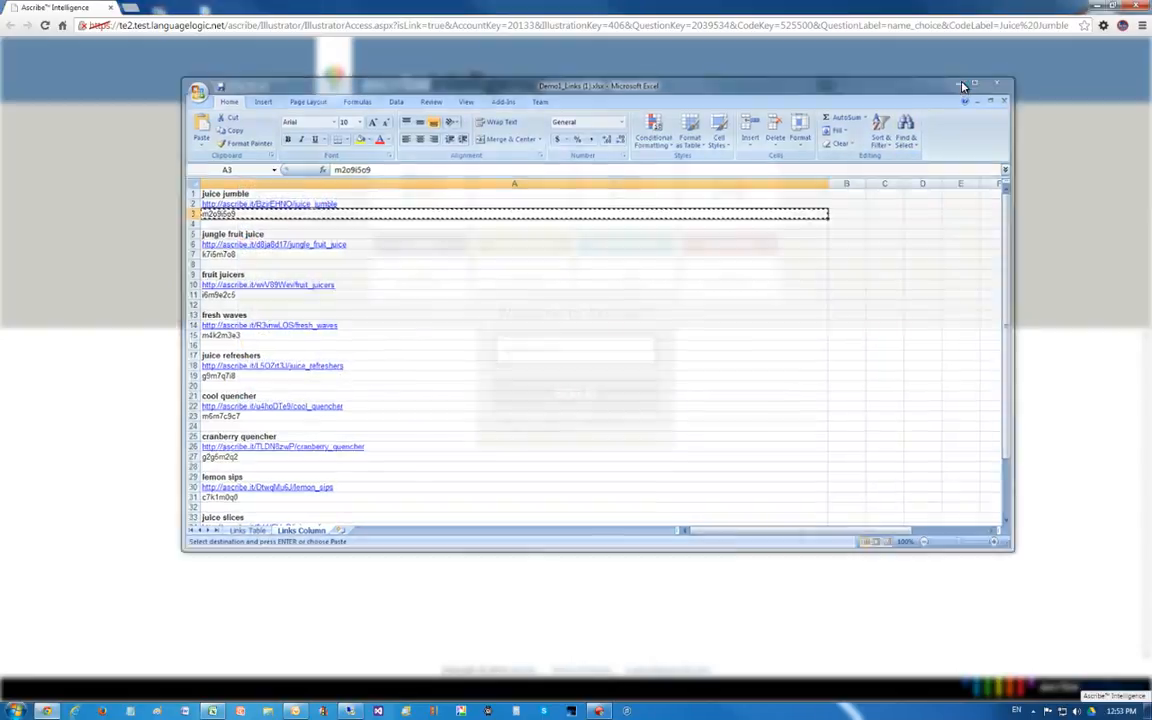
{"action": "left_click", "coordinate": [563, 349]}
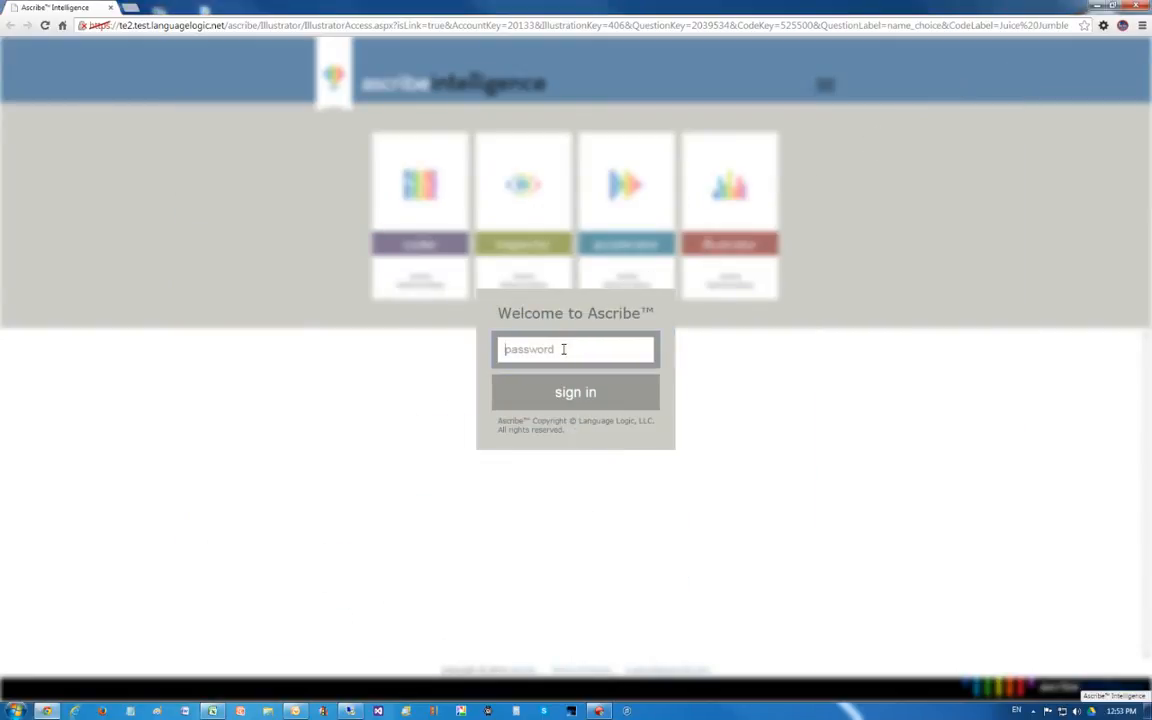
{"action": "key", "text": "ctrl+v"}
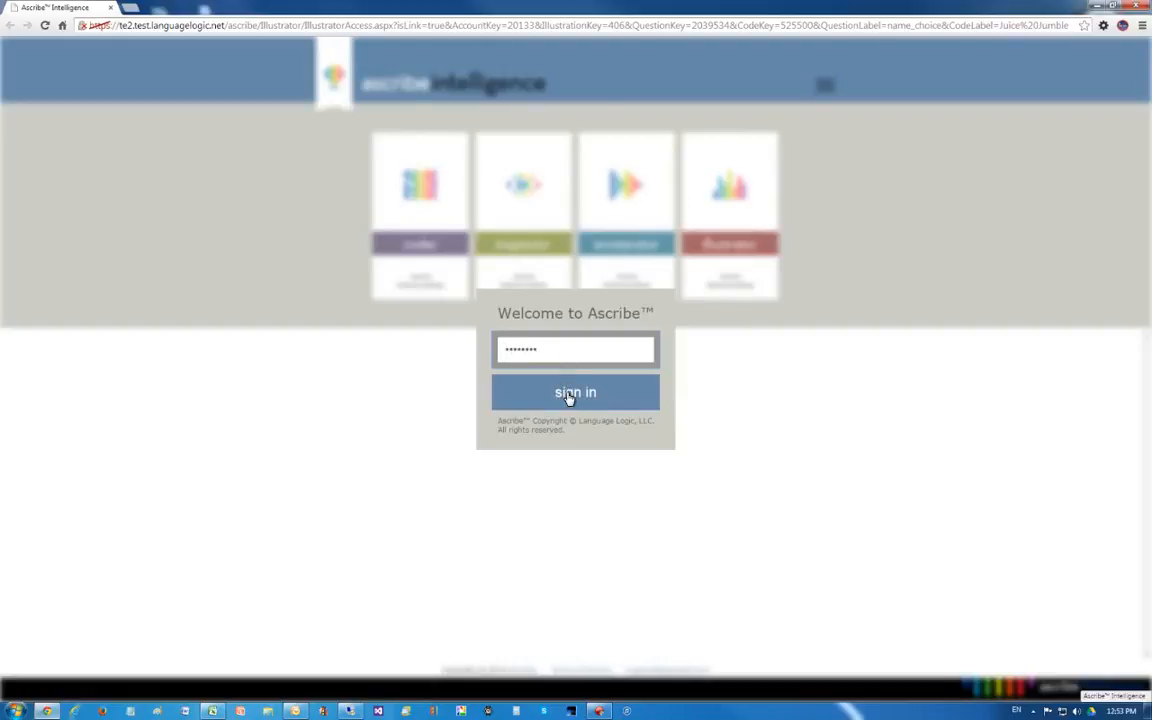
{"action": "left_click", "coordinate": [567, 395]}
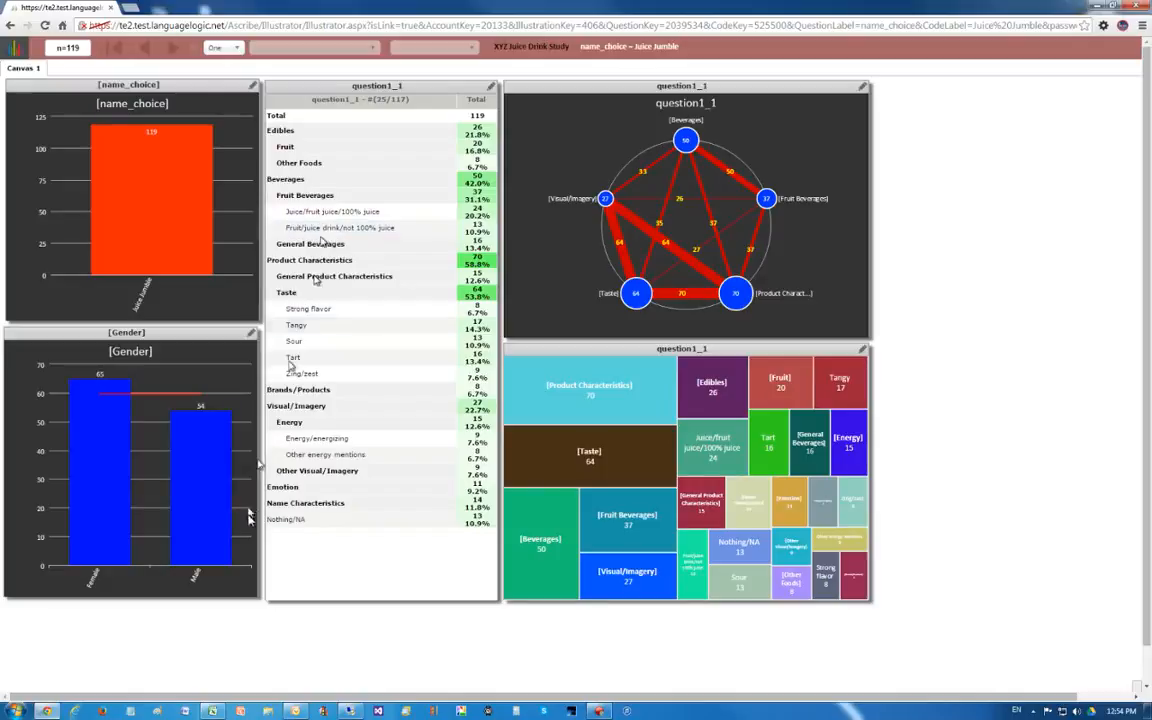
- Filter the Juice Jumble illustration to Female respondents from the Gender chart
{"action": "mouse_move", "coordinate": [100, 420]}
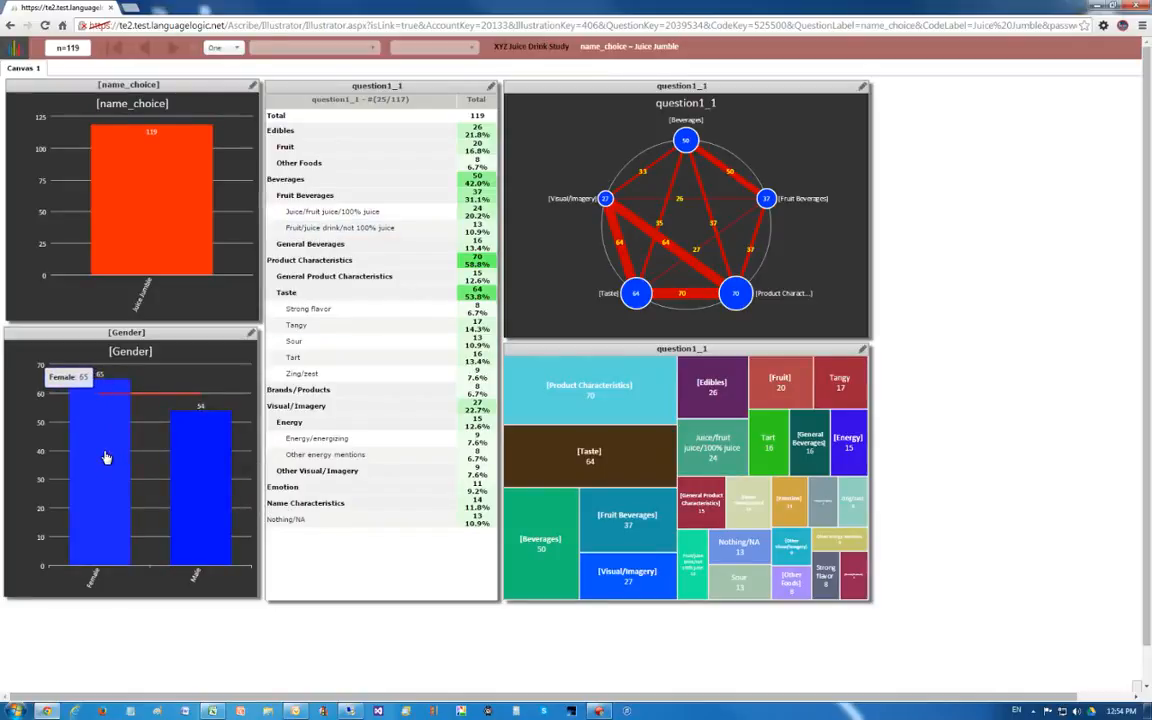
{"action": "left_click", "coordinate": [106, 457]}
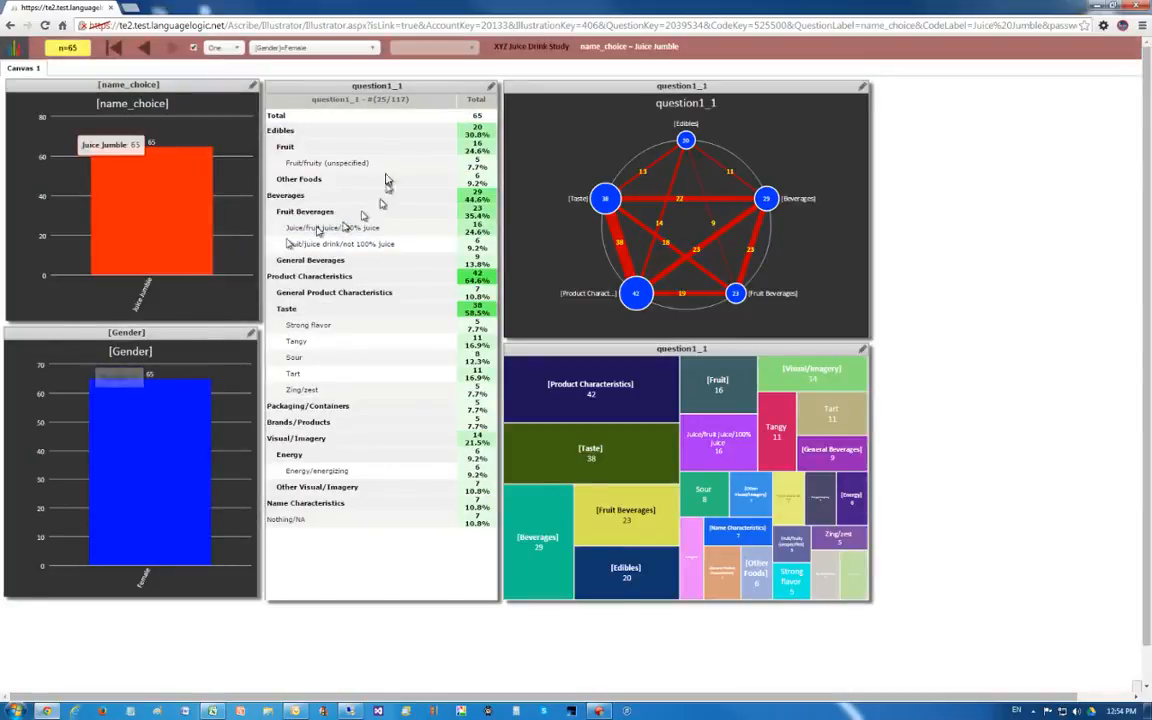